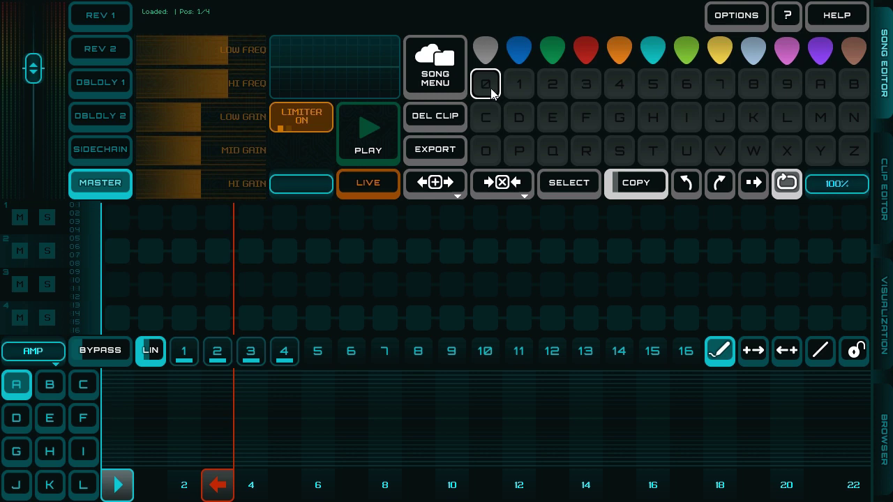
# - Open the Clip Editor for clip 0, showing the D KICK waveform and presets list
pyautogui.click(486, 84)
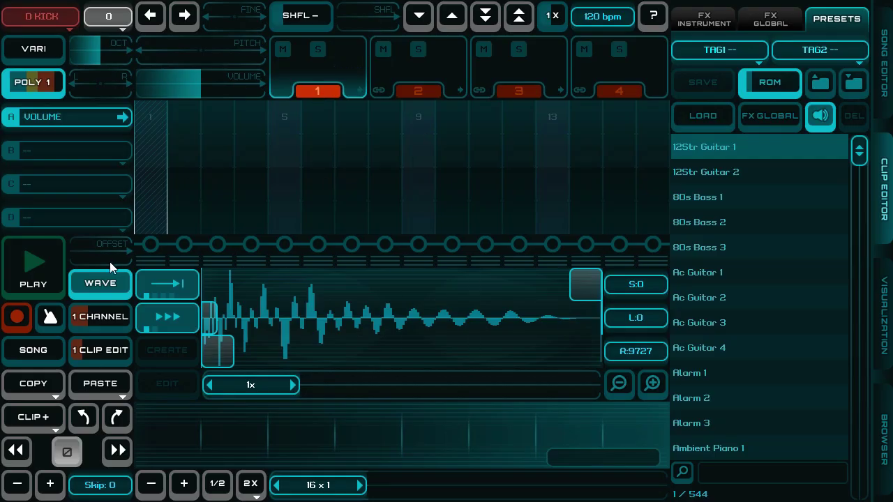
# - Hide the waveform panel, browse kits such as W PERC3, and select the empty USER A sampler
pyautogui.click(104, 283)
pyautogui.click(21, 23)
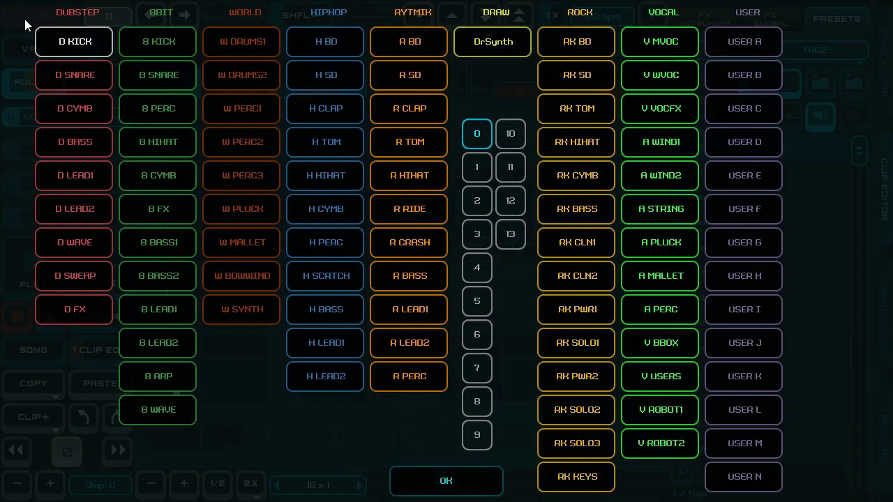
pyautogui.click(83, 143)
pyautogui.click(254, 167)
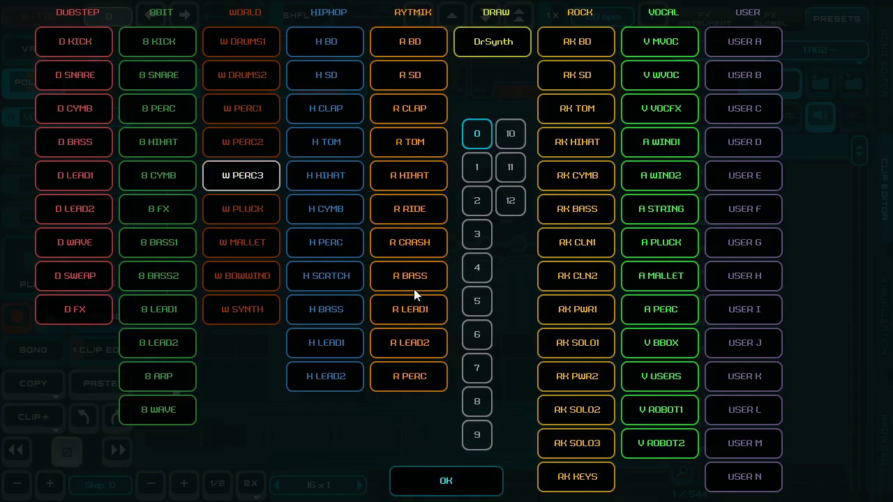
pyautogui.click(741, 43)
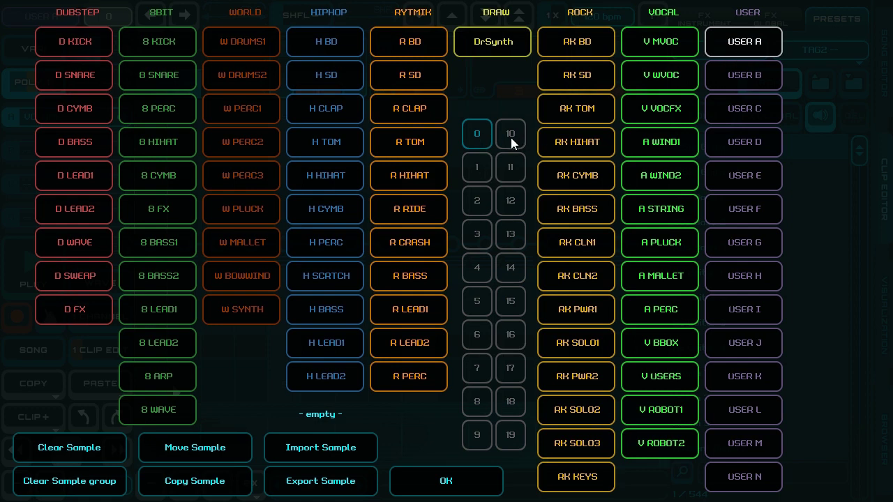
# - Import bd01.wav from the mfDrums1 folder into the first USER A slot
pyautogui.click(319, 450)
pyautogui.click(159, 76)
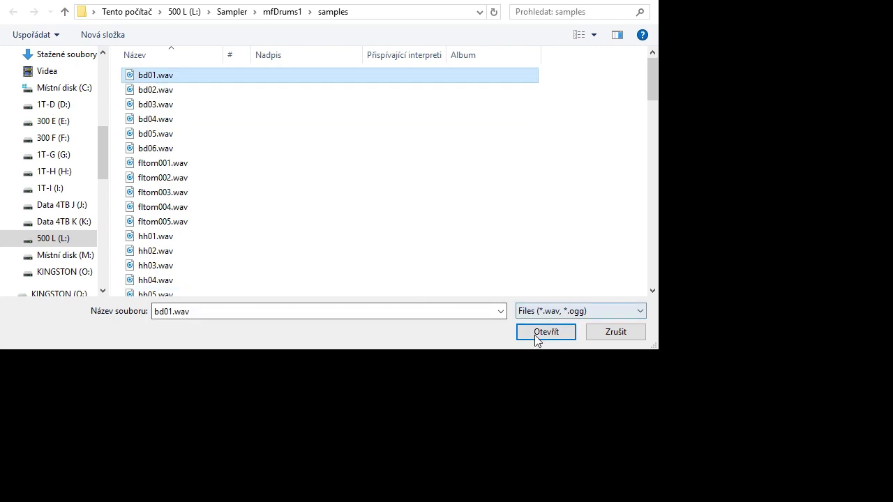
pyautogui.click(556, 334)
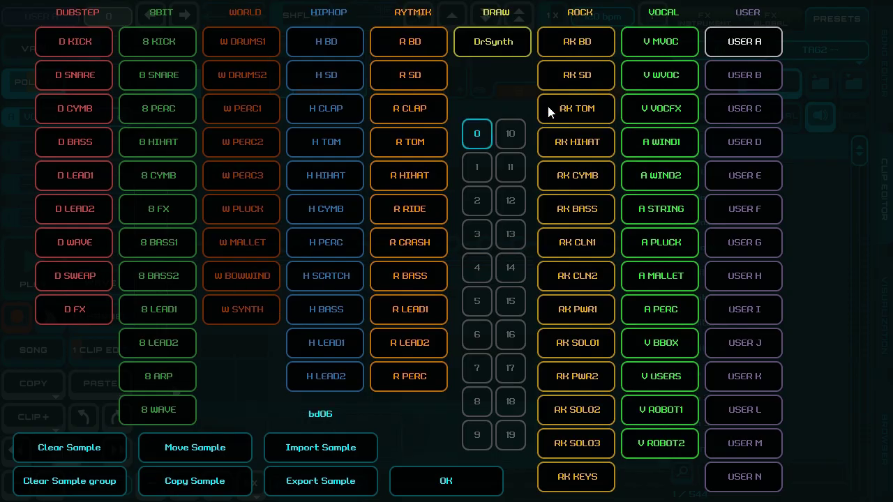
# - Import the snare files sd-bot01.wav through sd-top001.wav into the next slots
pyautogui.click(481, 127)
pyautogui.click(314, 448)
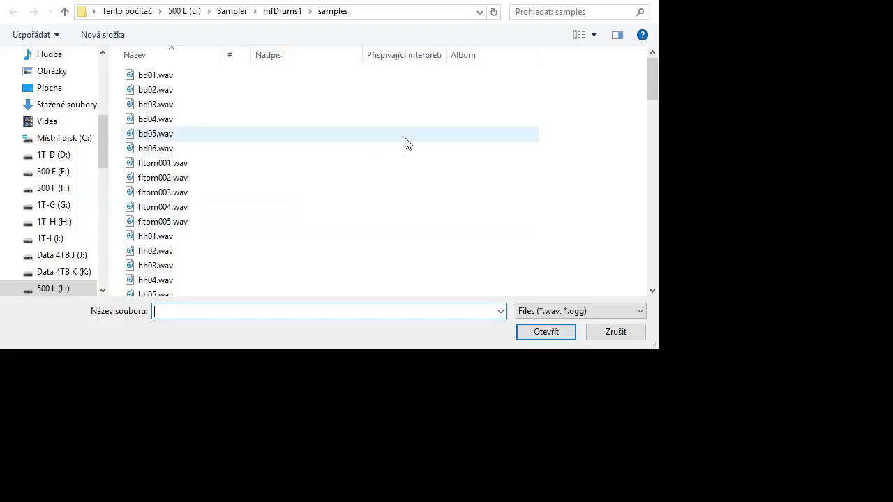
pyautogui.click(175, 239)
pyautogui.scroll(-13, 174, 246)
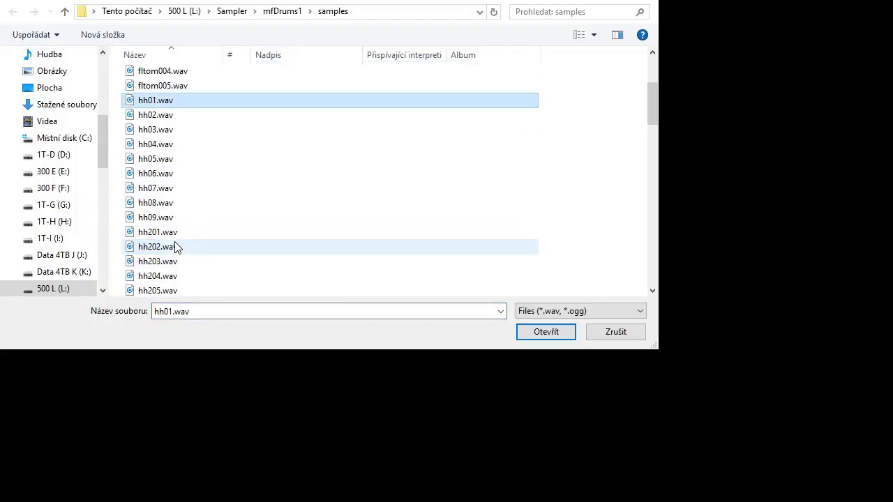
pyautogui.scroll(-3, 174, 247)
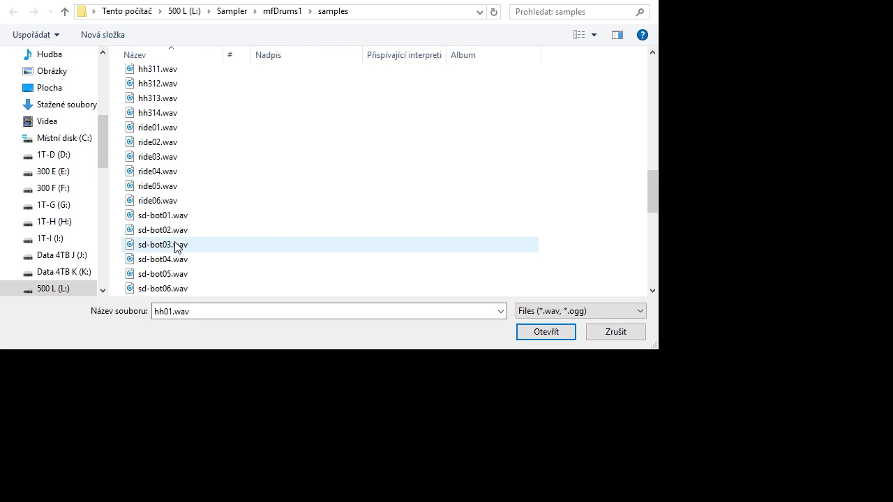
pyautogui.click(187, 222)
pyautogui.scroll(-6, 209, 224)
pyautogui.scroll(2, 216, 226)
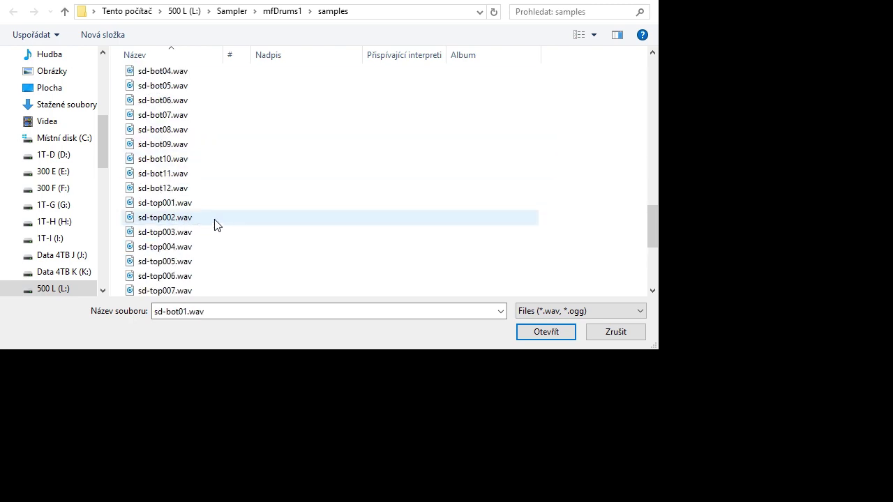
pyautogui.keyDown('shift'); pyautogui.click(193, 207); pyautogui.keyUp('shift')
pyautogui.click(542, 332)
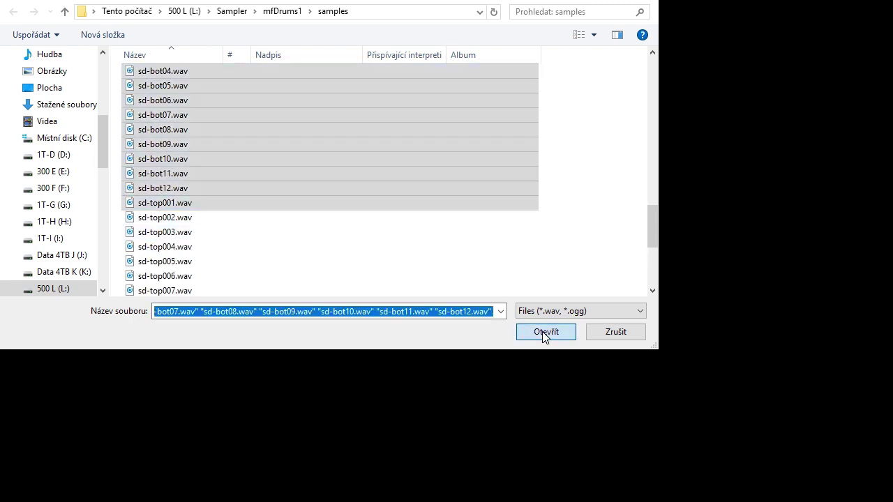
# - Check that slots 0 and 5 hold samples and slot 12 is still empty
pyautogui.click(477, 136)
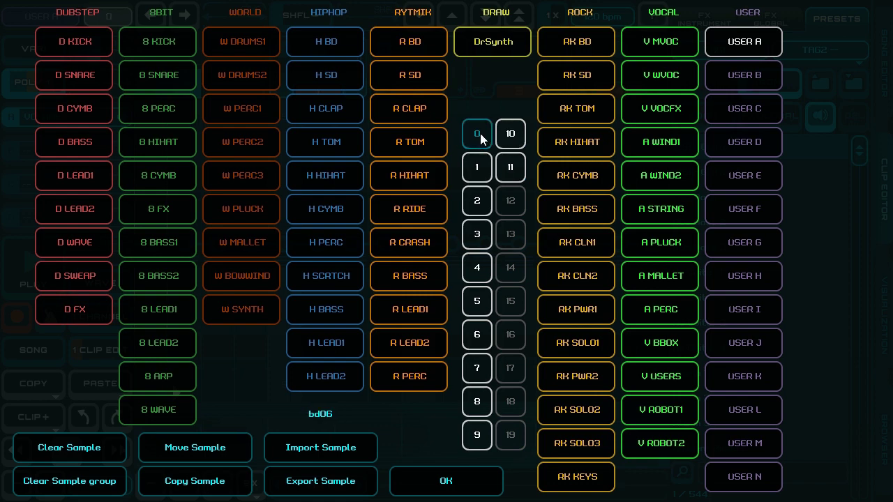
pyautogui.click(482, 296)
pyautogui.click(514, 205)
# - Choose the bd06 kick in slot 0 and place notes on steps 1, 5, 9 and 13
pyautogui.click(475, 132)
pyautogui.click(447, 481)
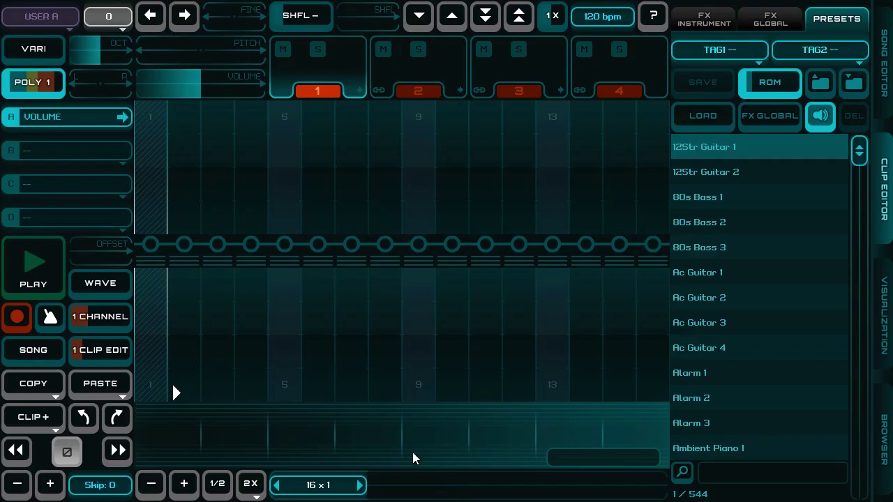
pyautogui.click(151, 244)
pyautogui.click(285, 244)
pyautogui.click(419, 244)
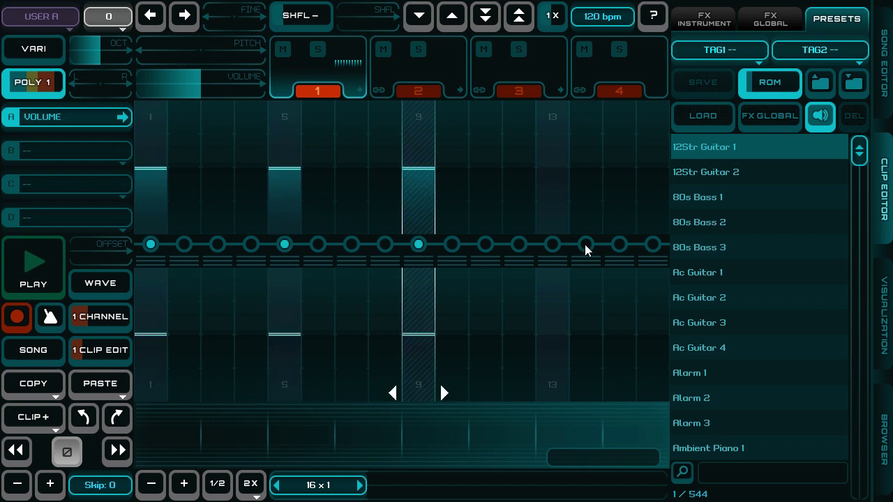
pyautogui.click(552, 244)
# - Play the beat while raising the instrument volume, then stop and show the waveform
pyautogui.press('space')
pyautogui.moveTo(218, 100)
pyautogui.mouseDown()
pyautogui.moveTo(241, 80)
pyautogui.moveTo(233, 91)
pyautogui.mouseUp()
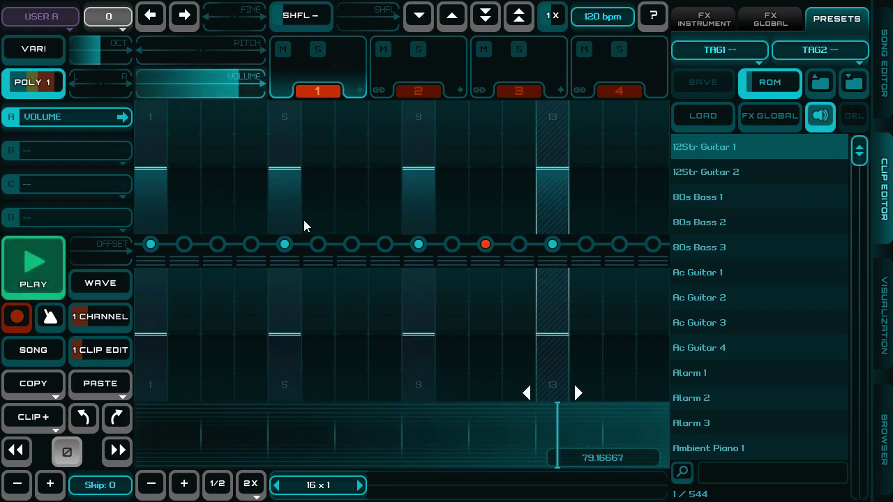
pyautogui.press('space')
pyautogui.click(108, 286)
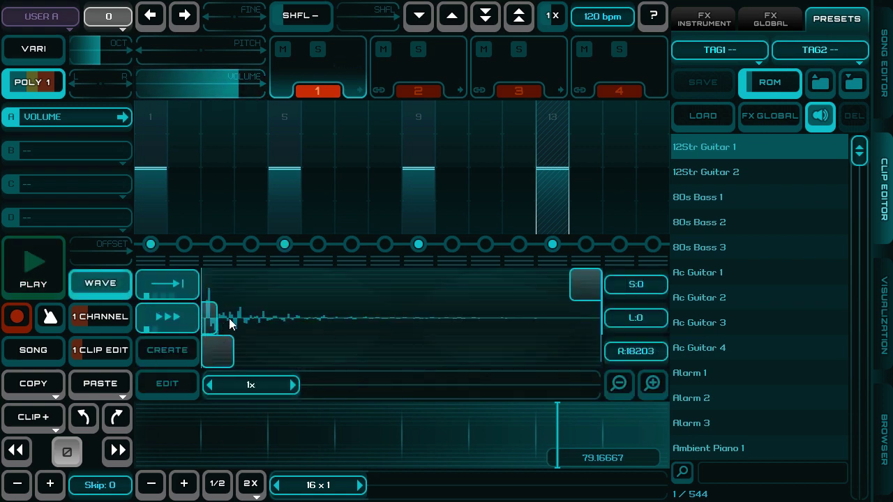
pyautogui.scroll(5, 229, 318)
pyautogui.scroll(-5, 228, 319)
pyautogui.moveTo(580, 298); pyautogui.dragTo(247, 293)
pyautogui.moveTo(210, 318)
pyautogui.mouseDown()
pyautogui.moveTo(242, 315)
pyautogui.moveTo(209, 321)
pyautogui.mouseUp()
pyautogui.click(189, 320)
pyautogui.moveTo(593, 320); pyautogui.dragTo(227, 321)
pyautogui.click(175, 317)
pyautogui.click(156, 283)
pyautogui.click(168, 282)
pyautogui.click(162, 300)
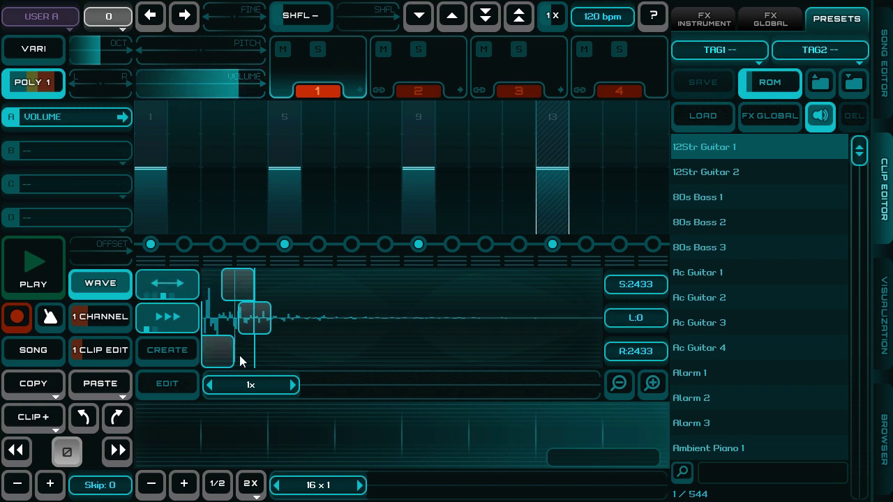
pyautogui.moveTo(256, 319); pyautogui.dragTo(216, 323)
pyautogui.click(176, 286)
pyautogui.doubleClick(246, 293)
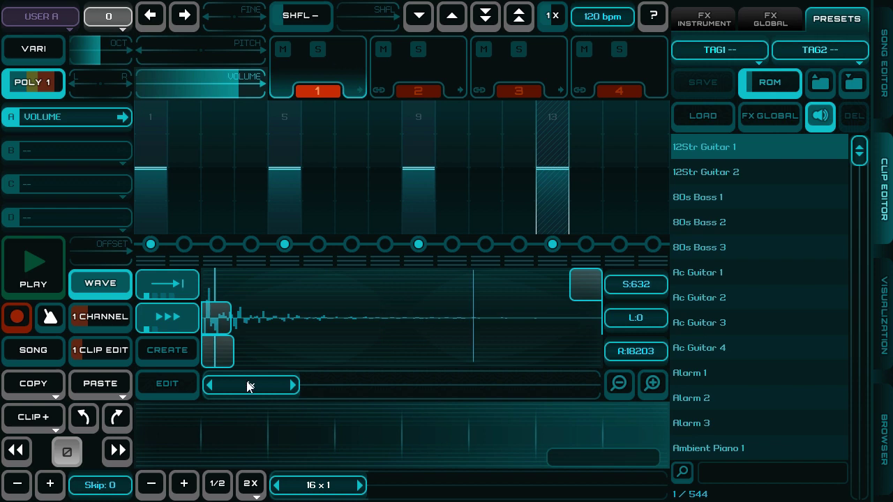
pyautogui.moveTo(224, 318); pyautogui.dragTo(205, 318)
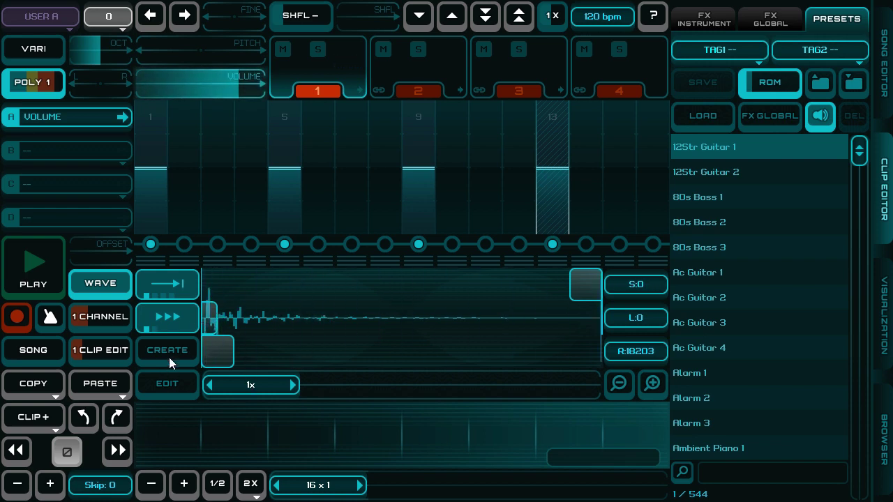
# - In edit mode, try a volume change, an undone fade-in, and reversing the sample twice
pyautogui.click(167, 384)
pyautogui.moveTo(223, 354)
pyautogui.mouseDown()
pyautogui.moveTo(307, 351)
pyautogui.moveTo(218, 352)
pyautogui.mouseUp()
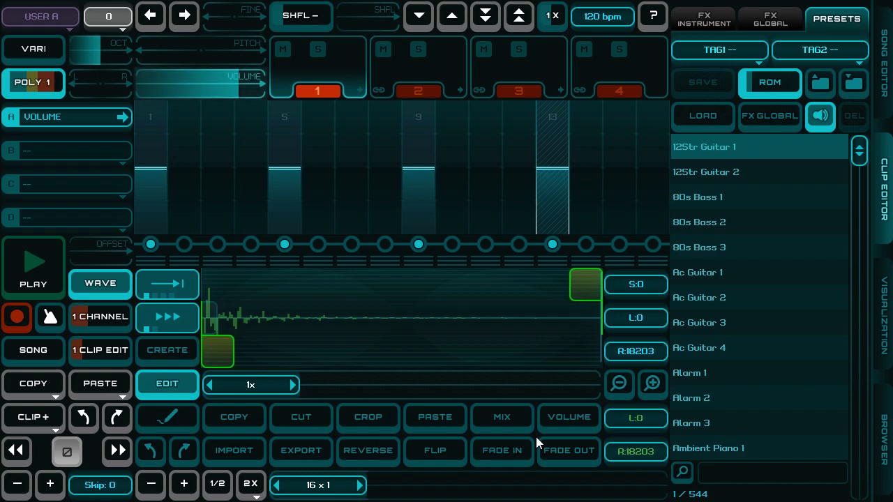
pyautogui.click(570, 418)
pyautogui.click(407, 237)
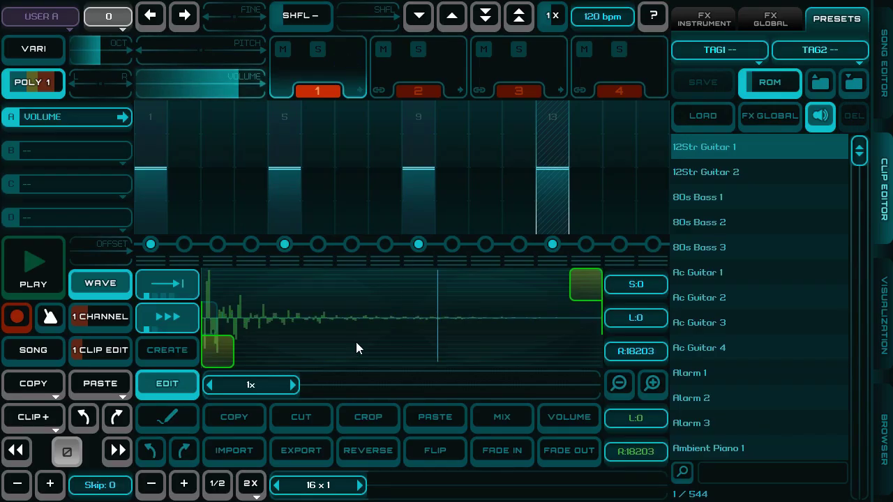
pyautogui.click(519, 453)
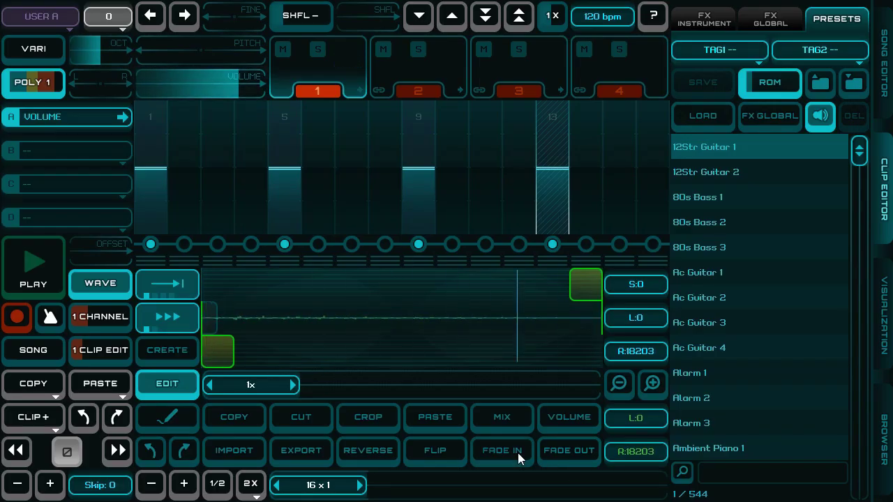
pyautogui.click(148, 454)
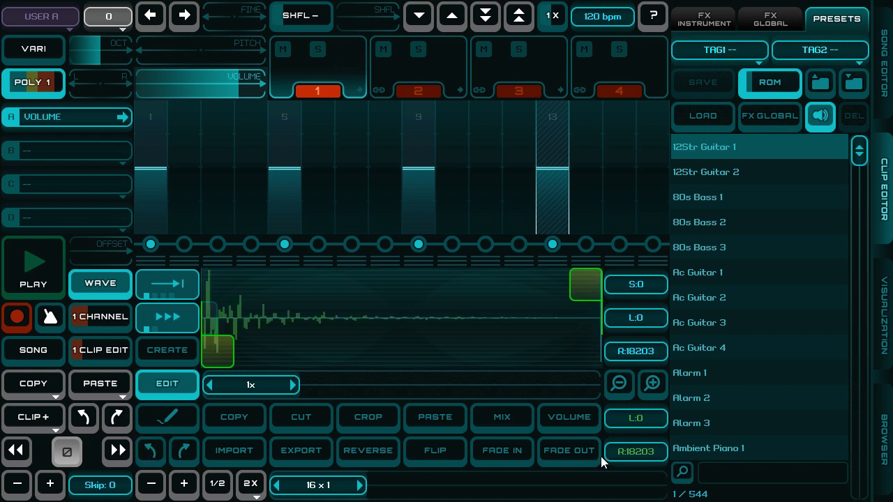
pyautogui.click(364, 453)
pyautogui.click(364, 452)
# - Crop the kick to its first 3697 samples and fade out its tail
pyautogui.moveTo(585, 292); pyautogui.dragTo(266, 286)
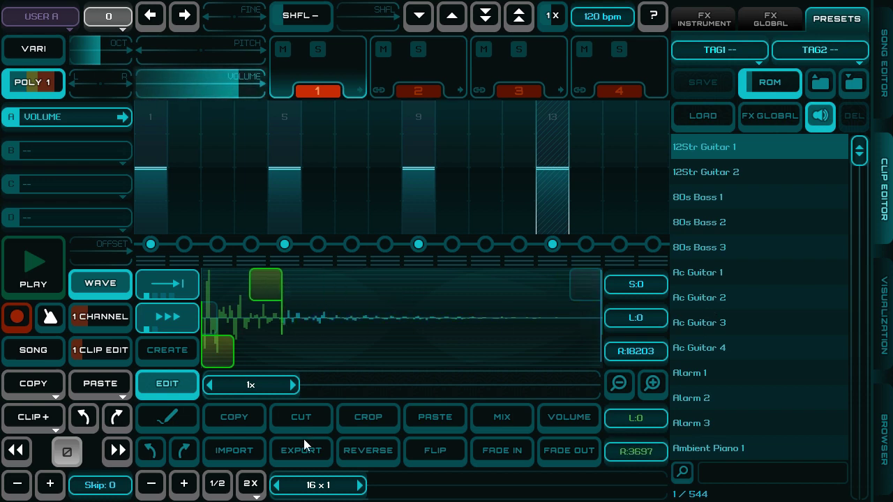
pyautogui.click(360, 422)
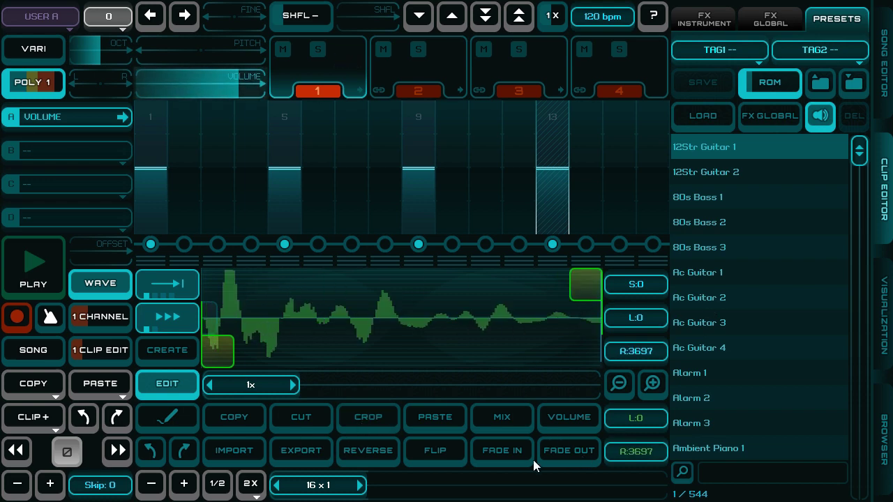
pyautogui.click(561, 451)
pyautogui.click(317, 92)
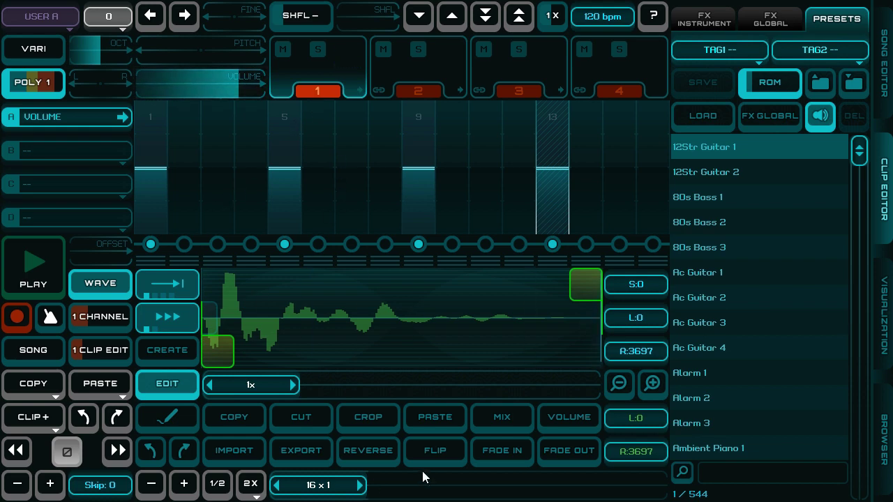
# - With the pencil tool, zoom in and draw a stepped shape into the waveform
pyautogui.click(167, 417)
pyautogui.scroll(5, 221, 333)
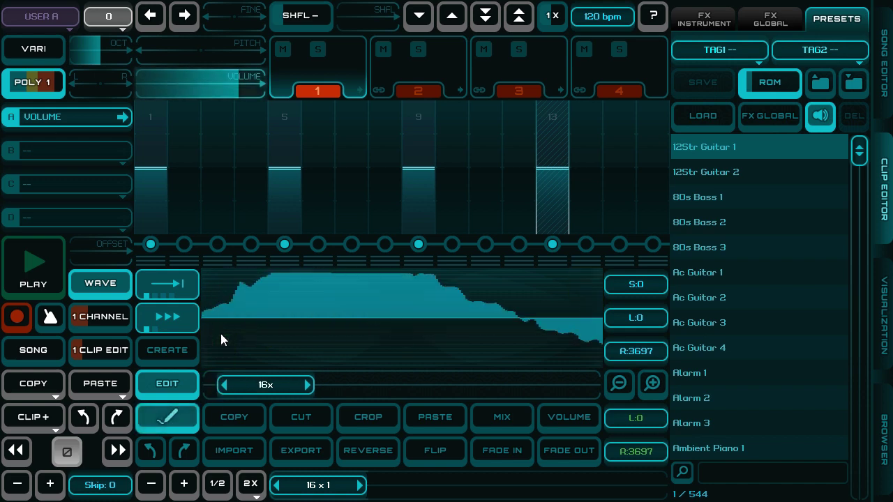
pyautogui.moveTo(230, 308)
pyautogui.mouseDown()
pyautogui.moveTo(258, 289)
pyautogui.moveTo(278, 328)
pyautogui.moveTo(373, 297)
pyautogui.mouseUp()
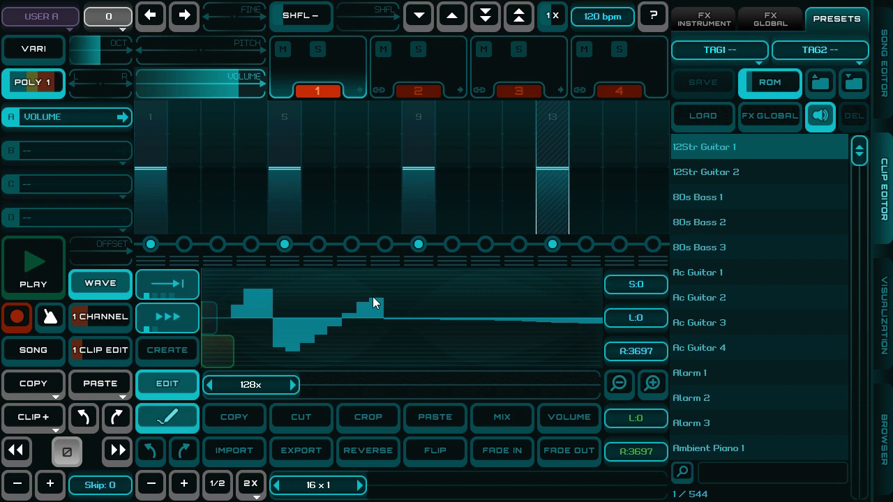
pyautogui.moveTo(273, 287)
pyautogui.mouseDown()
pyautogui.moveTo(318, 266)
pyautogui.moveTo(335, 270)
pyautogui.moveTo(331, 360)
pyautogui.moveTo(415, 340)
pyautogui.moveTo(510, 256)
pyautogui.moveTo(541, 344)
pyautogui.mouseUp()
# - Zoom out, draw sawtooth ramps, then a flat high level to the end, and stop drawing
pyautogui.scroll(-3, 405, 318)
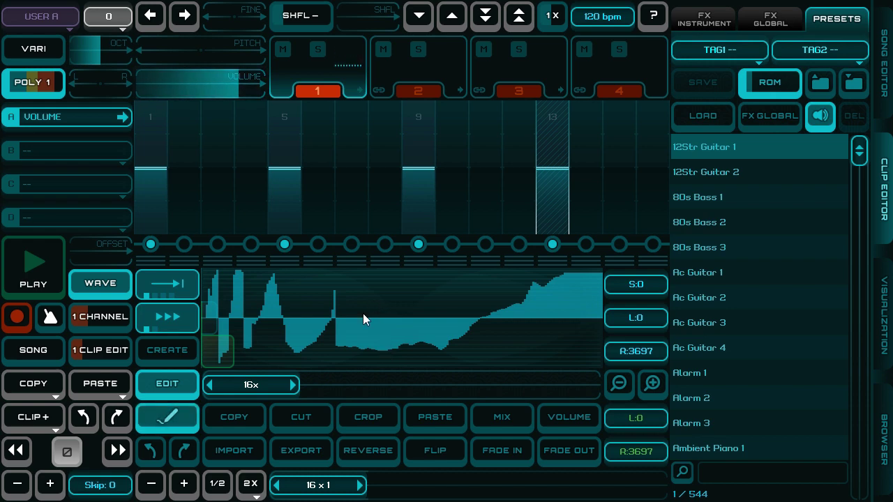
pyautogui.scroll(-4, 359, 315)
pyautogui.moveTo(276, 355)
pyautogui.mouseDown()
pyautogui.moveTo(494, 298)
pyautogui.moveTo(558, 373)
pyautogui.mouseUp()
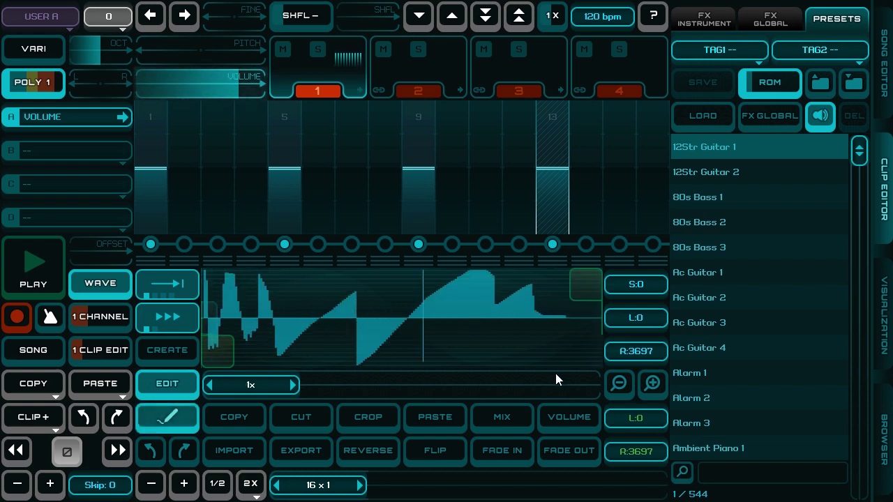
pyautogui.click(537, 285)
pyautogui.moveTo(537, 285); pyautogui.dragTo(251, 277)
pyautogui.click(171, 420)
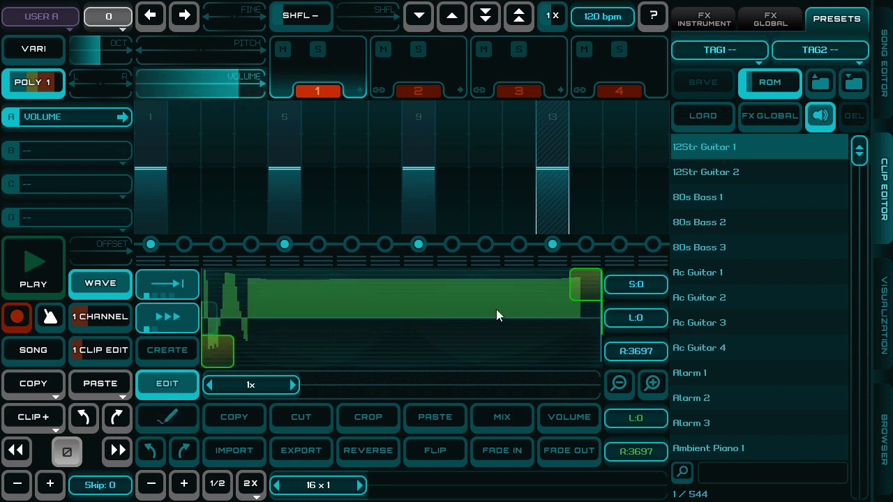
pyautogui.moveTo(576, 282); pyautogui.dragTo(244, 283)
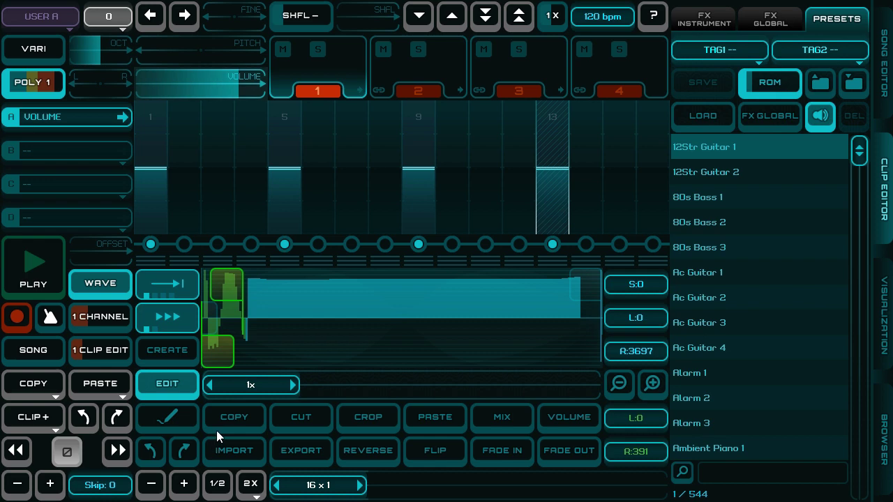
# - Crop the sample twice down to 175 samples, loop it, and draw a rising ramp
pyautogui.click(366, 418)
pyautogui.moveTo(586, 284); pyautogui.dragTo(366, 282)
pyautogui.click(367, 418)
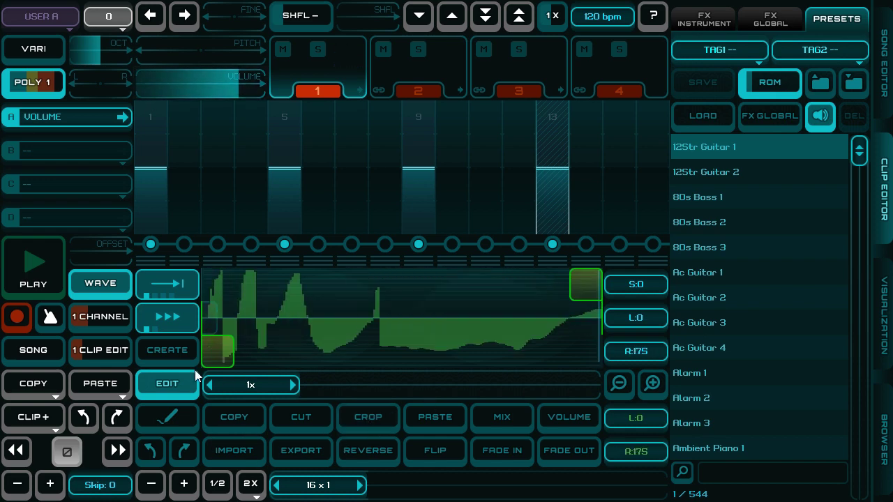
pyautogui.click(164, 286)
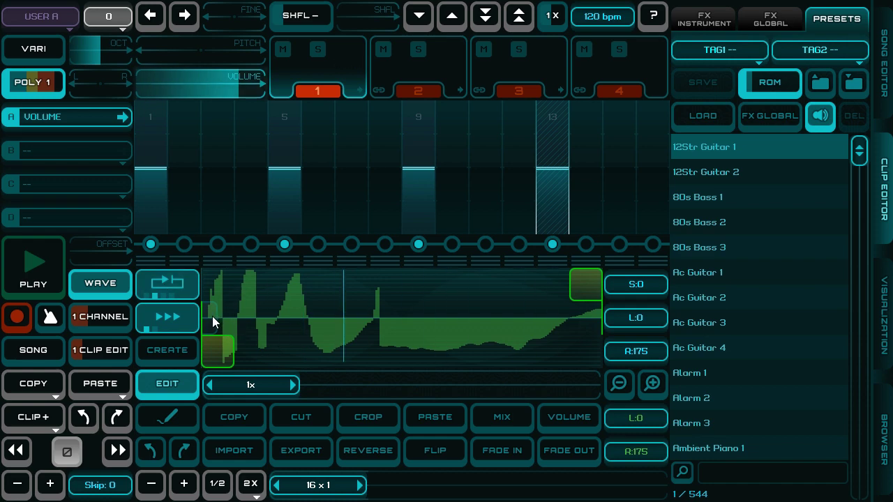
pyautogui.click(167, 417)
pyautogui.moveTo(252, 311)
pyautogui.mouseDown()
pyautogui.moveTo(321, 301)
pyautogui.moveTo(441, 321)
pyautogui.moveTo(591, 308)
pyautogui.moveTo(198, 305)
pyautogui.moveTo(585, 315)
pyautogui.mouseUp()
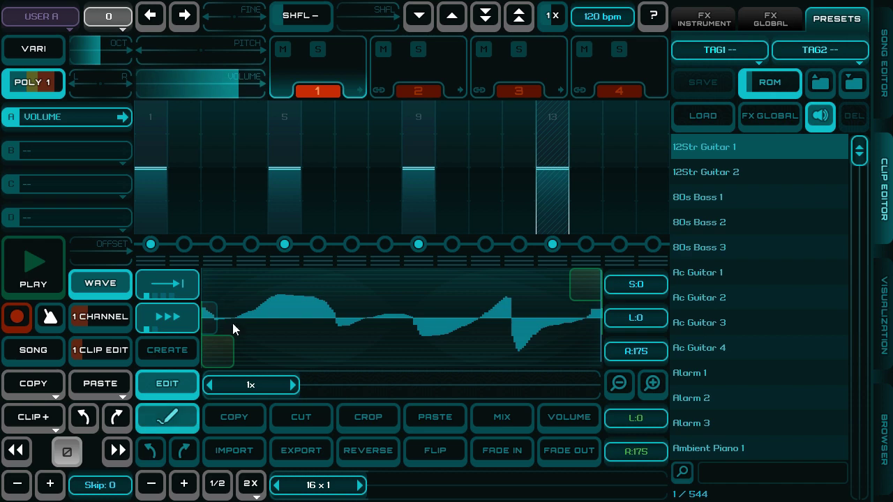
# - Loop the sample, redraw it into a hump, dip and rise, then open Create Sample
pyautogui.click(169, 292)
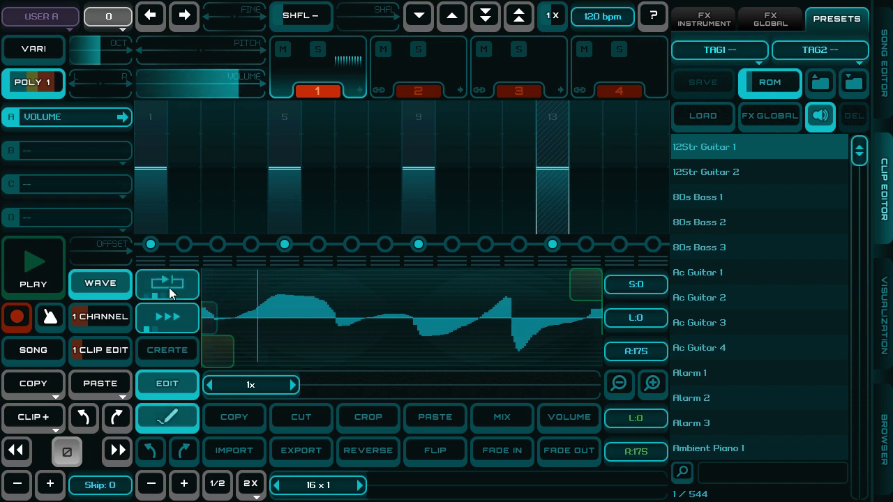
pyautogui.moveTo(367, 327)
pyautogui.mouseDown()
pyautogui.moveTo(383, 365)
pyautogui.moveTo(438, 353)
pyautogui.moveTo(586, 271)
pyautogui.moveTo(221, 360)
pyautogui.moveTo(237, 367)
pyautogui.mouseUp()
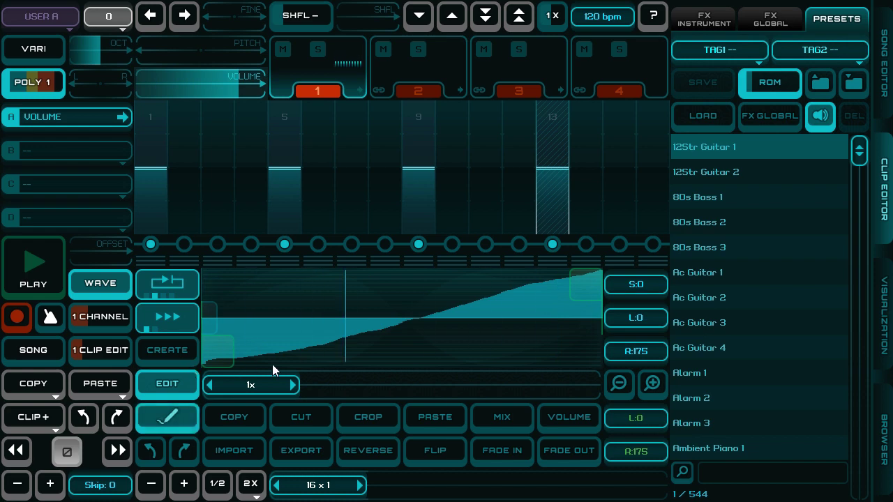
pyautogui.moveTo(284, 323)
pyautogui.mouseDown()
pyautogui.moveTo(315, 289)
pyautogui.moveTo(351, 328)
pyautogui.moveTo(457, 349)
pyautogui.moveTo(530, 305)
pyautogui.mouseUp()
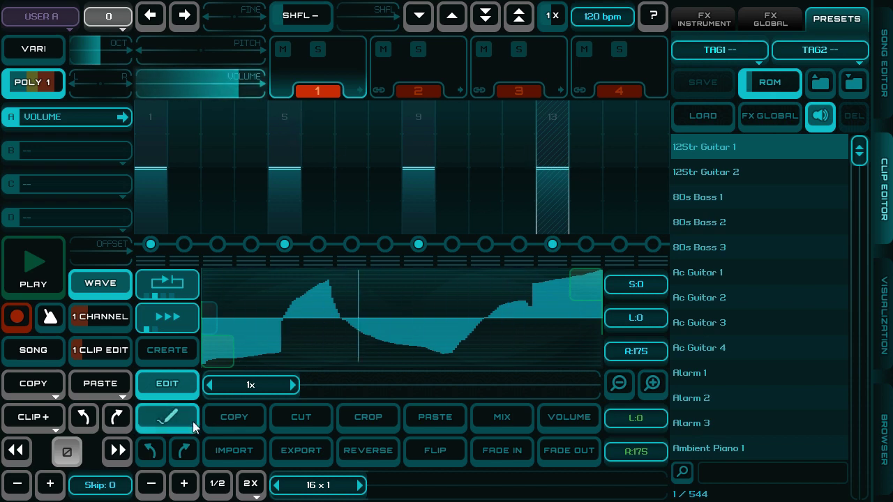
pyautogui.click(172, 351)
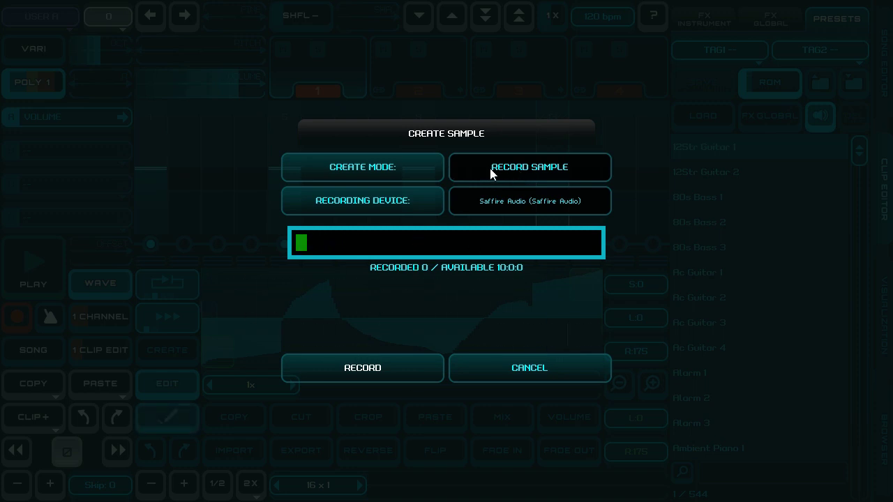
# - Record a new sample, undo the stray drawn block, and leave drawing mode
pyautogui.click(376, 371)
pyautogui.click(375, 368)
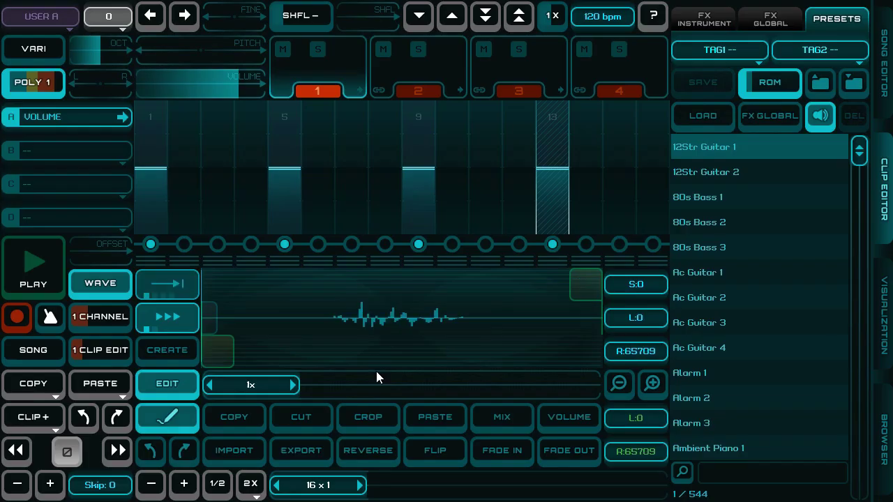
pyautogui.moveTo(210, 353); pyautogui.dragTo(330, 347)
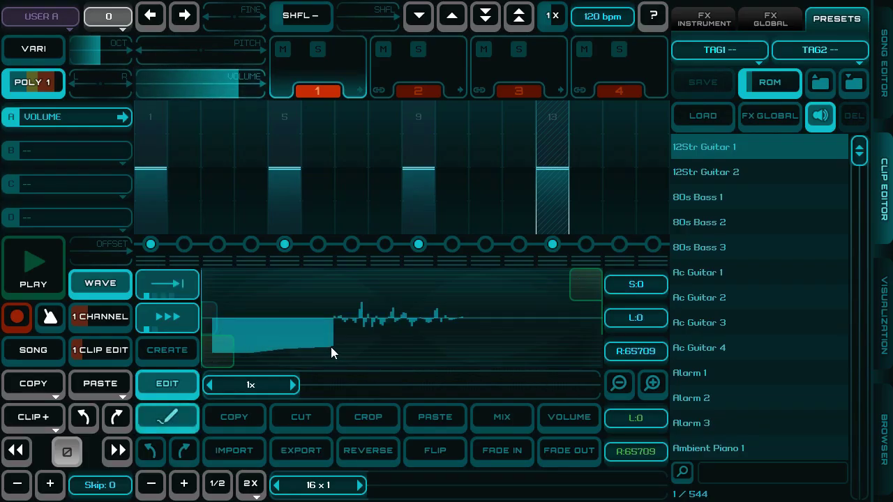
pyautogui.click(150, 450)
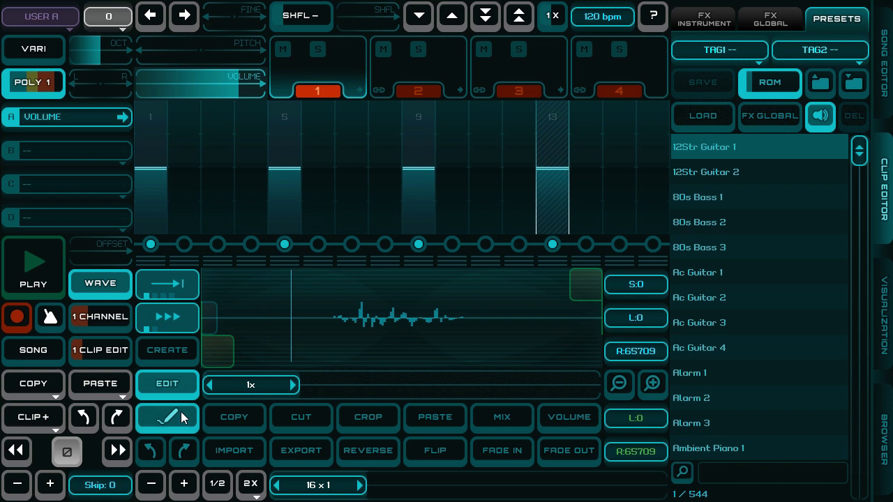
pyautogui.click(179, 413)
# - Place the markers around the sound and crop to a 22930-sample section
pyautogui.moveTo(218, 349); pyautogui.dragTo(332, 348)
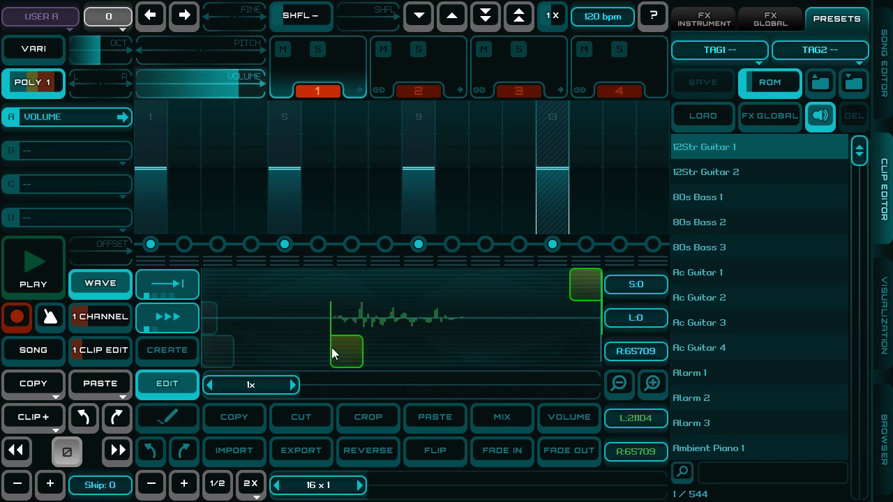
pyautogui.moveTo(594, 294)
pyautogui.mouseDown()
pyautogui.moveTo(534, 276)
pyautogui.moveTo(472, 287)
pyautogui.mouseUp()
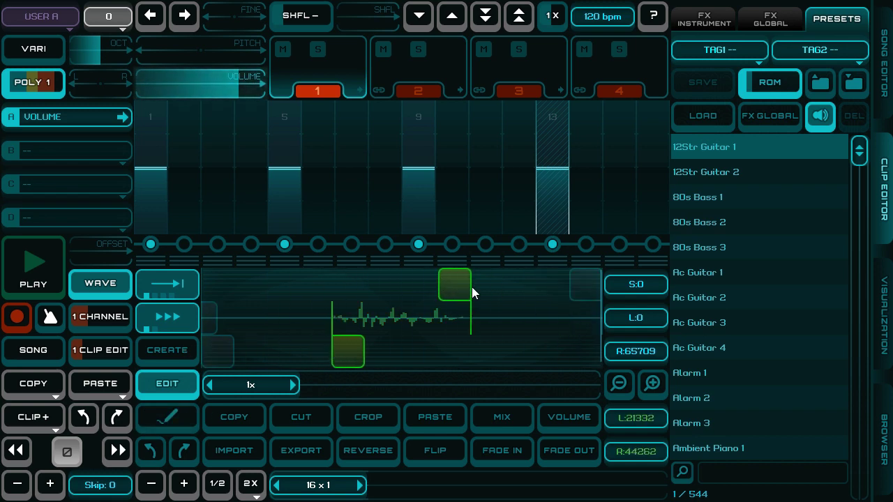
pyautogui.click(374, 417)
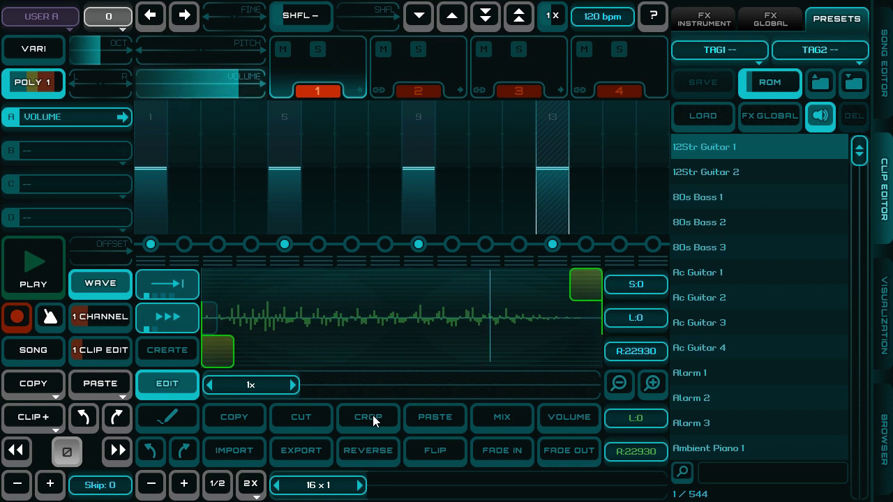
# - Normalize the recording's volume (200%) and change the instrument mode from POLY 1 to CHORD 3
pyautogui.click(571, 417)
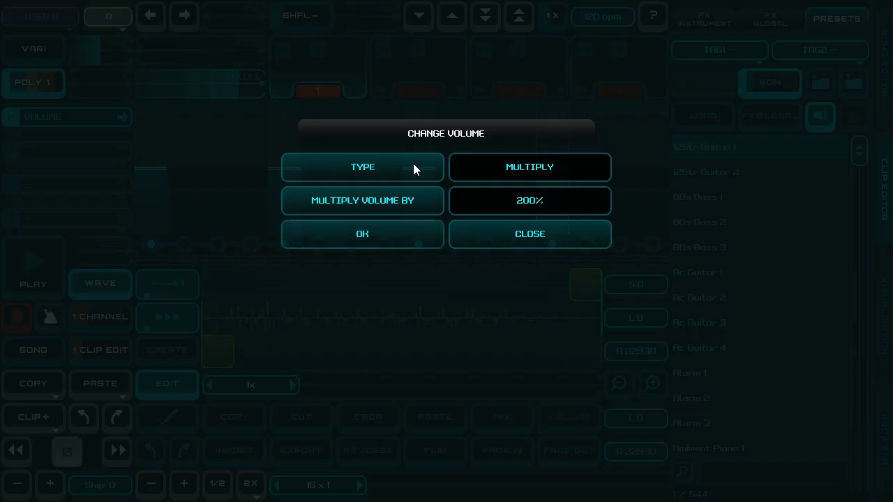
pyautogui.click(369, 169)
pyautogui.click(361, 235)
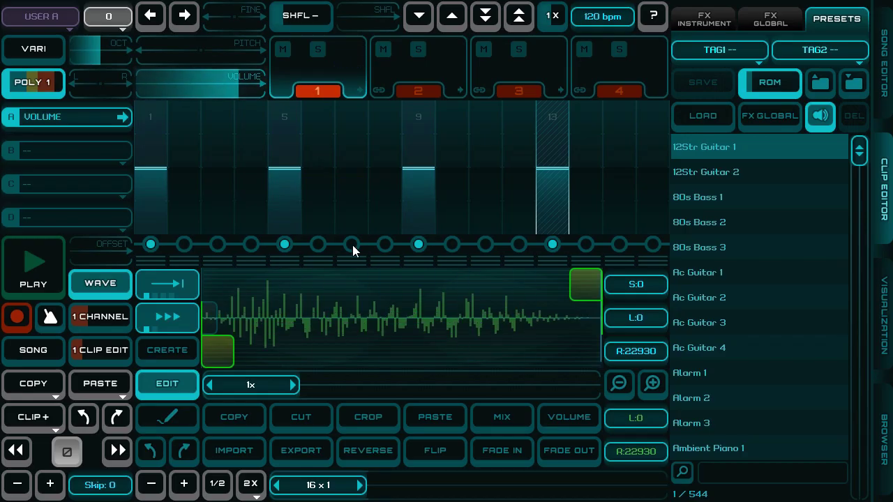
pyautogui.click(41, 84)
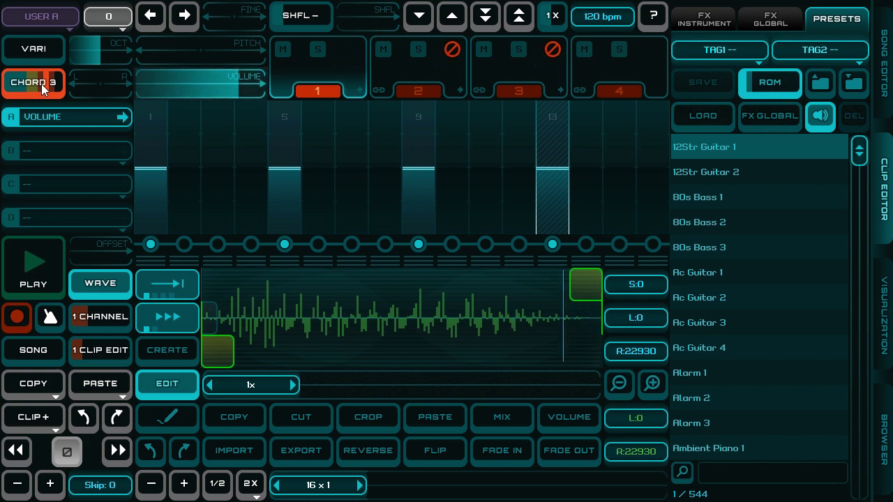
# - Set the instrument's AMP/SEND levels to reverb 1, reverb 2 and delay 1, then start a new sample
pyautogui.click(702, 16)
pyautogui.click(720, 151)
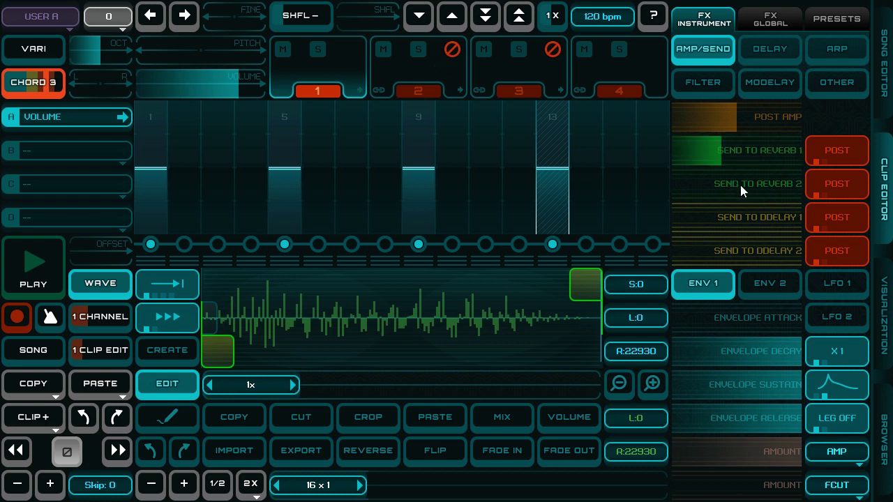
pyautogui.click(740, 184)
pyautogui.click(713, 220)
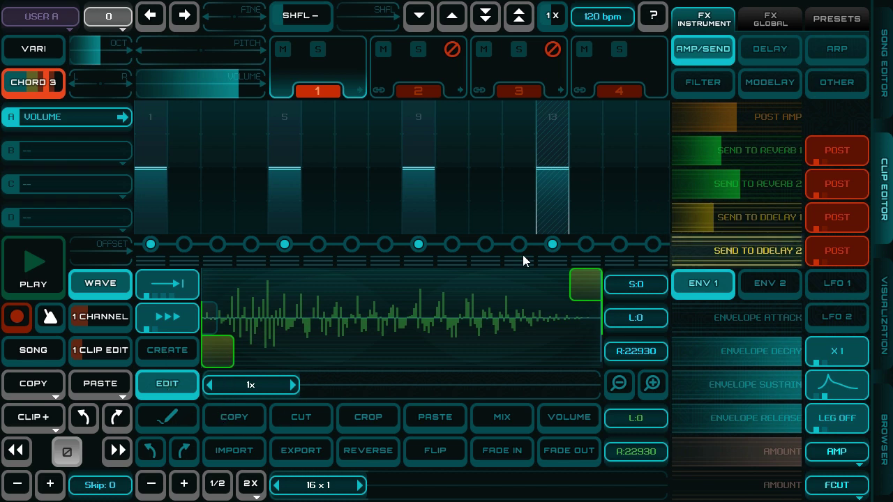
pyautogui.click(176, 354)
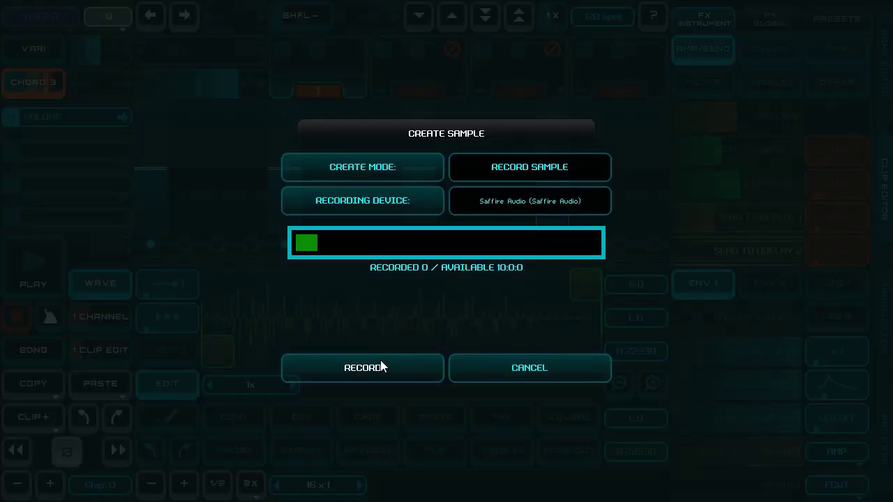
# - Switch sample creation to Simple Wave Loop with a wave mix of 40
pyautogui.click(364, 171)
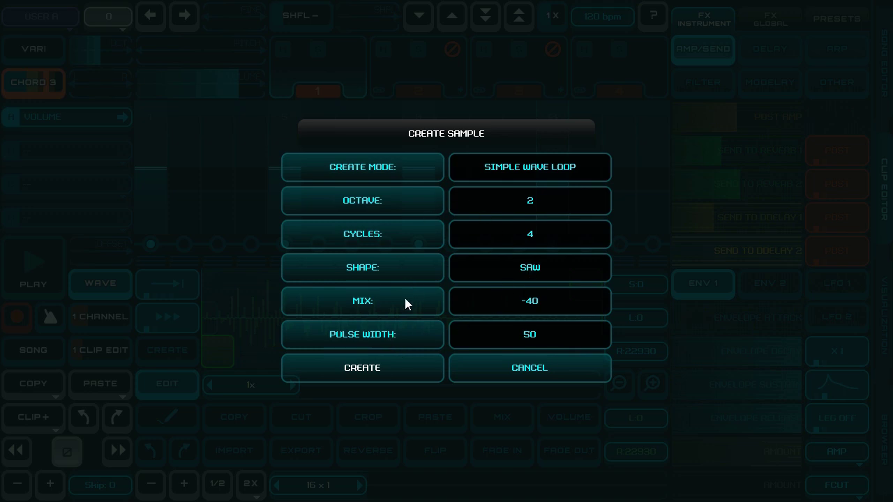
pyautogui.click(388, 304)
pyautogui.click(388, 304)
pyautogui.click(388, 304)
pyautogui.click(388, 304)
pyautogui.rightClick(388, 304)
pyautogui.rightClick(388, 304)
pyautogui.rightClick(388, 304)
# - Generate a triangle wave loop at octave 4
pyautogui.click(397, 264)
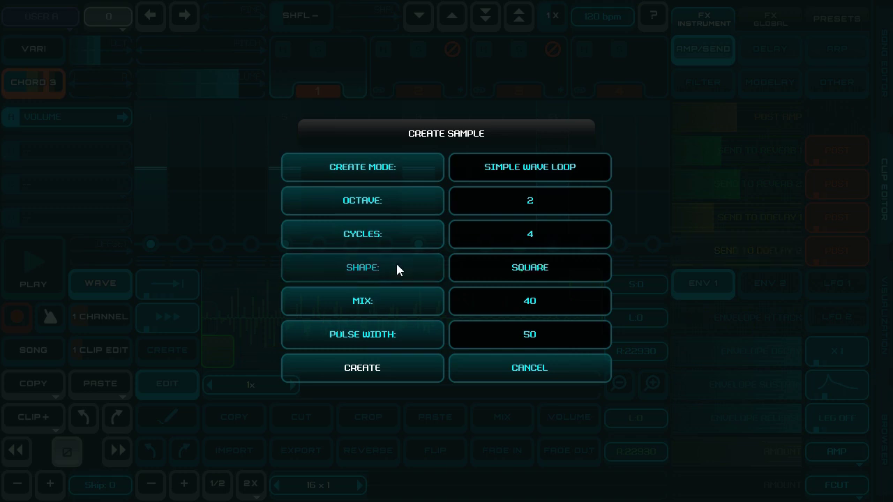
pyautogui.click(396, 264)
pyautogui.click(396, 263)
pyautogui.rightClick(397, 264)
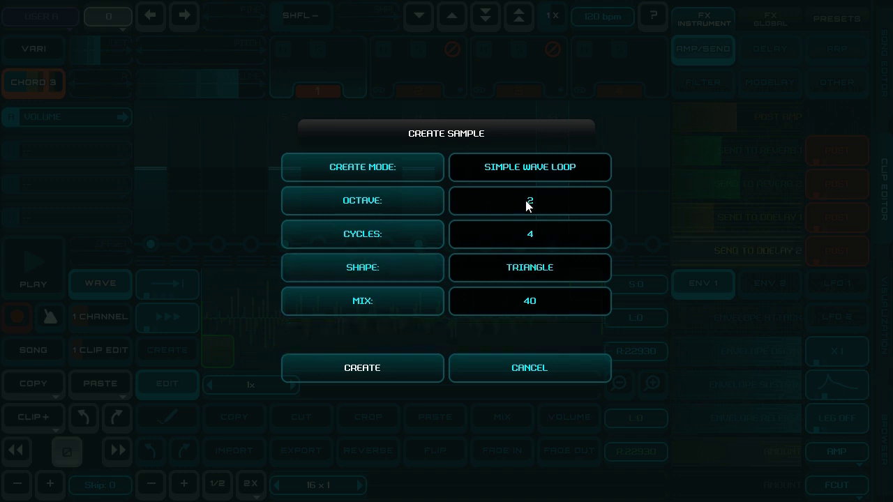
pyautogui.click(401, 205)
pyautogui.click(401, 204)
pyautogui.click(390, 369)
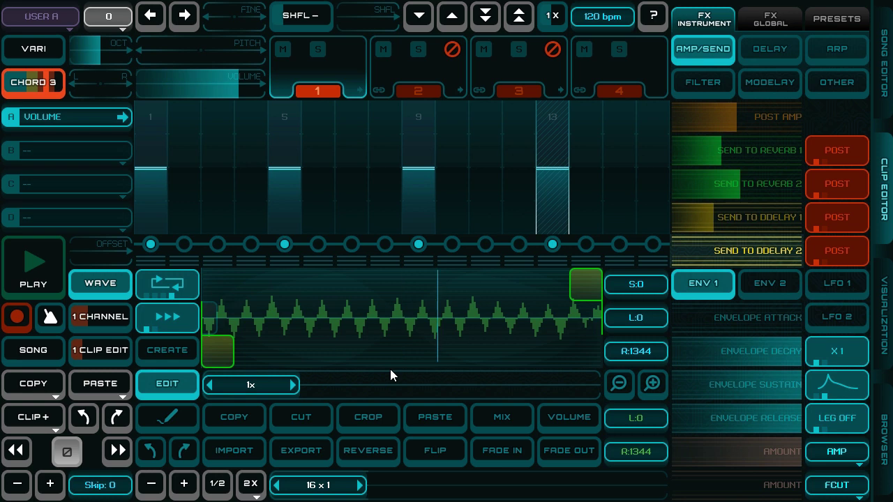
# - Set the instrument to POLY 1 and regenerate the sample as a square wave at octave 3
pyautogui.click(26, 85)
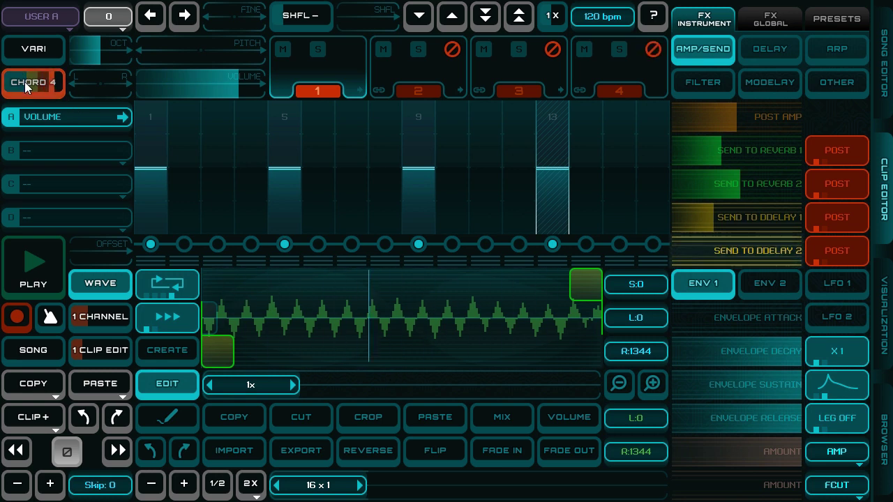
pyautogui.click(26, 86)
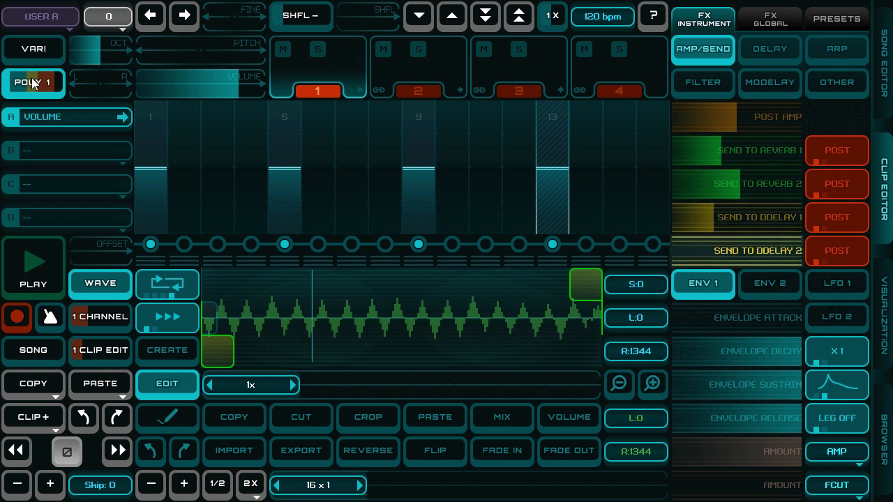
pyautogui.click(169, 353)
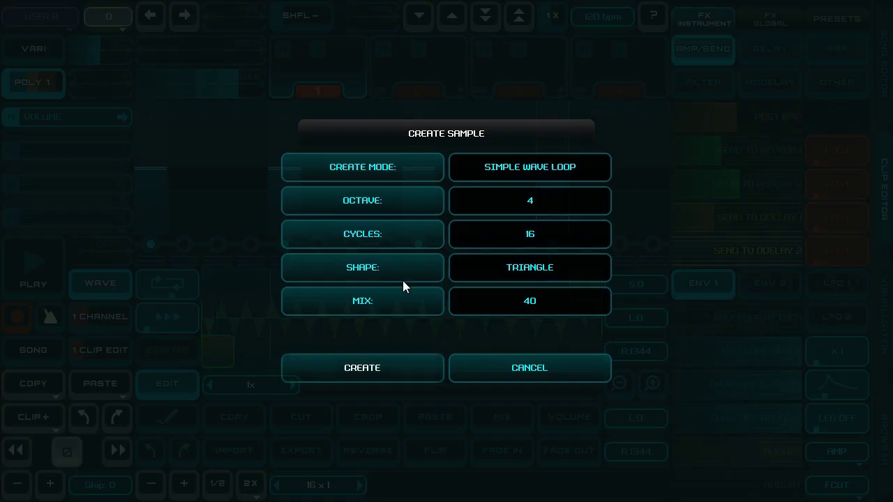
pyautogui.click(384, 201)
pyautogui.click(404, 267)
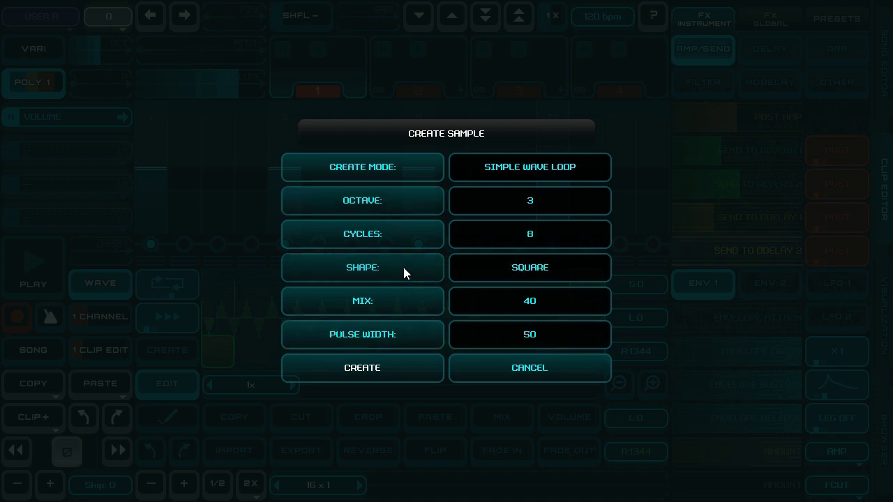
pyautogui.click(396, 370)
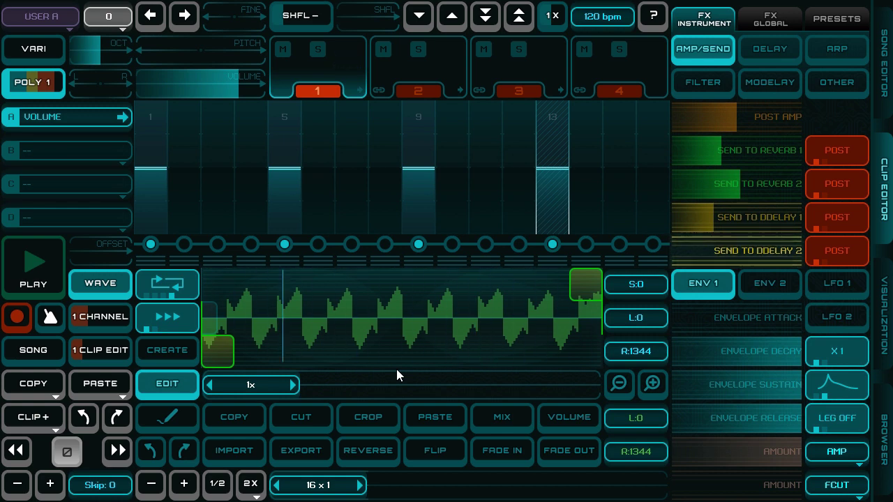
# - With the pencil tool, flatten a peak near the loop's start and one on the right side
pyautogui.click(166, 419)
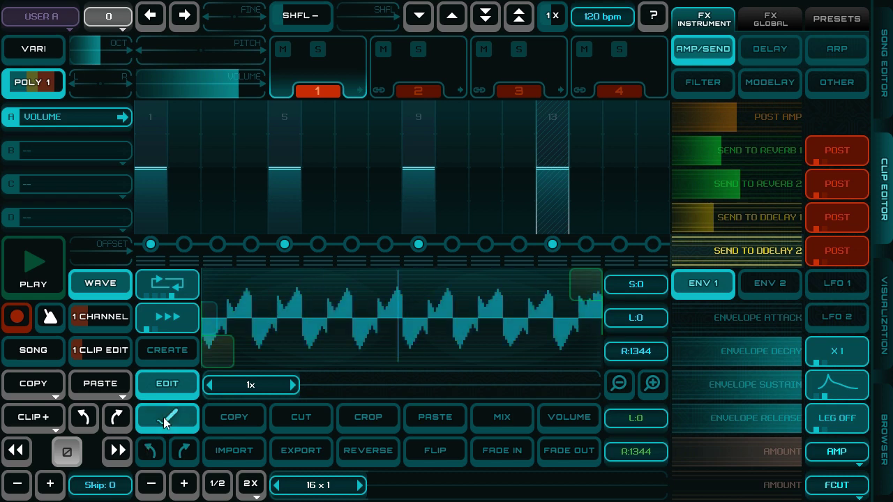
pyautogui.moveTo(250, 284); pyautogui.dragTo(263, 313)
pyautogui.moveTo(425, 315)
pyautogui.mouseDown()
pyautogui.moveTo(430, 326)
pyautogui.moveTo(450, 332)
pyautogui.mouseUp()
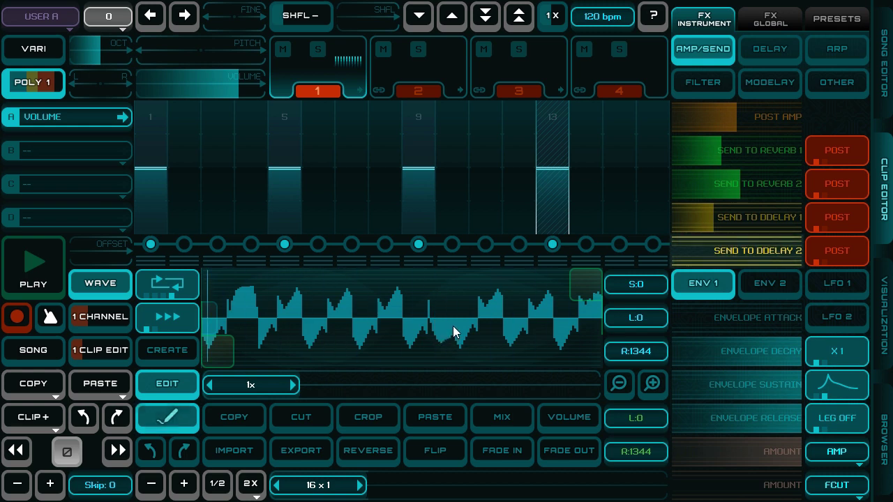